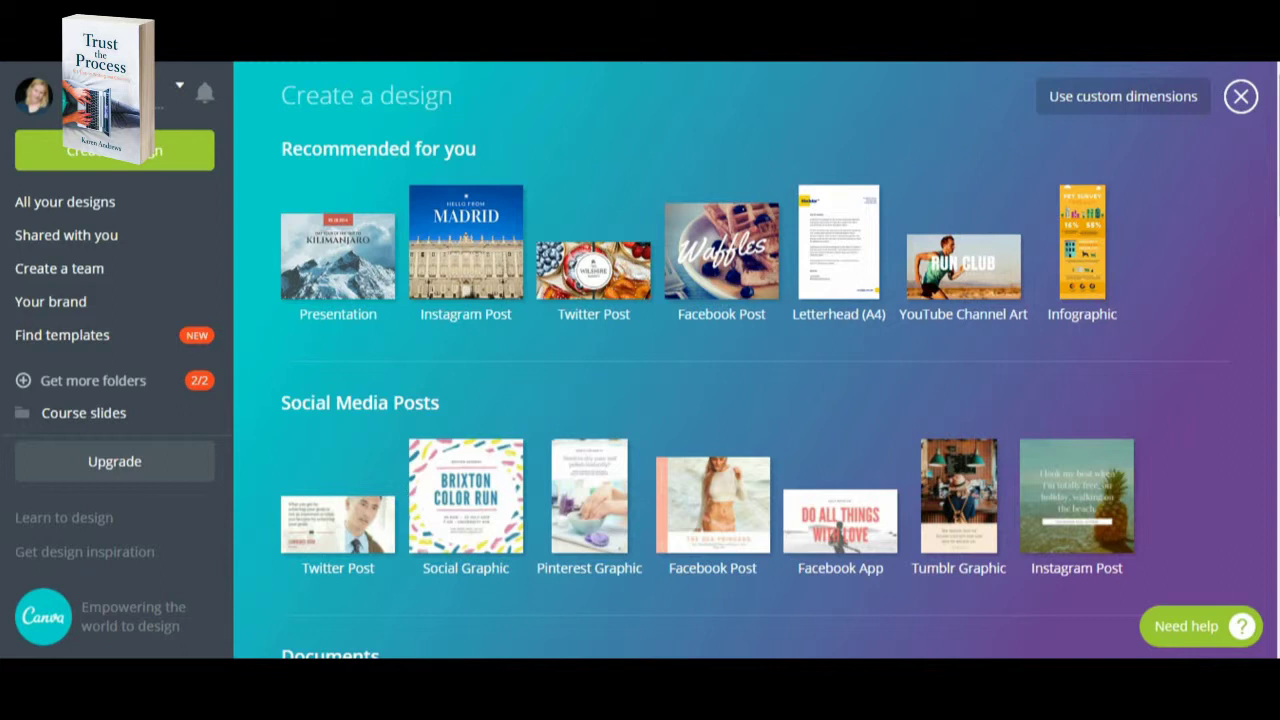
Examine the available design types, from social media posts and documents to marketing materials, events and ads
scroll(780, 365, "down", 1)
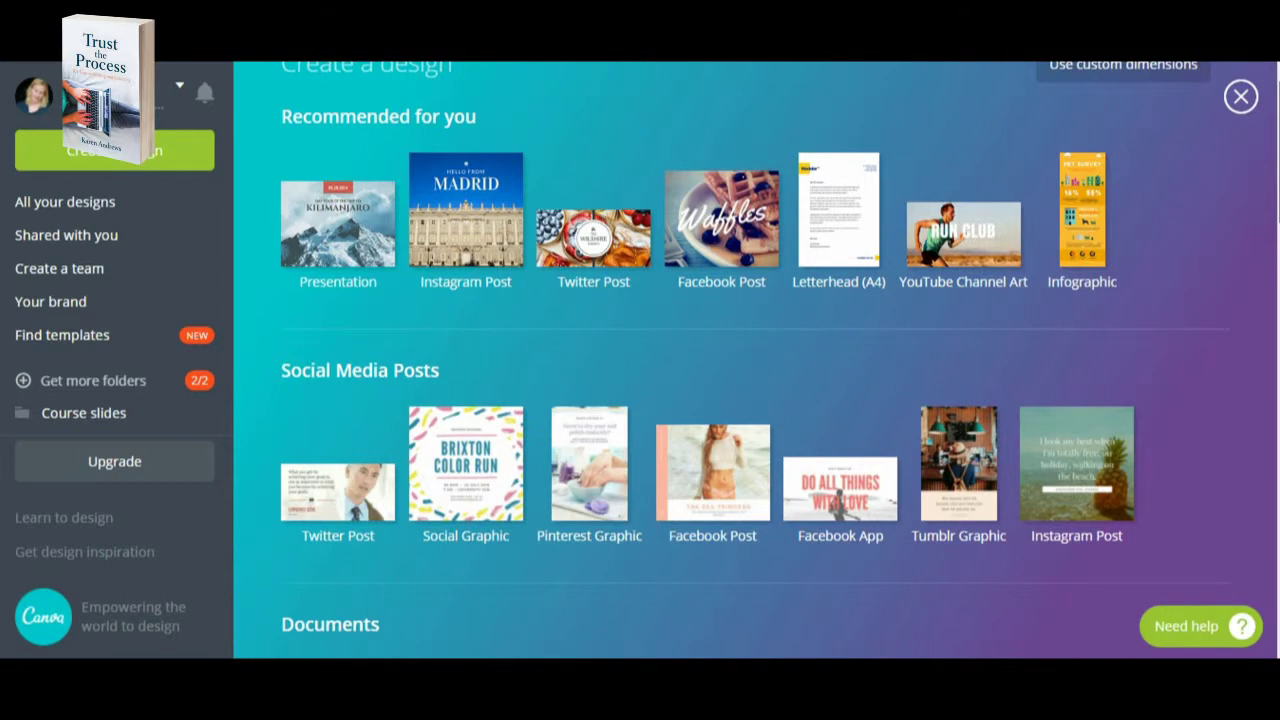
scroll(752, 360, "down", 2)
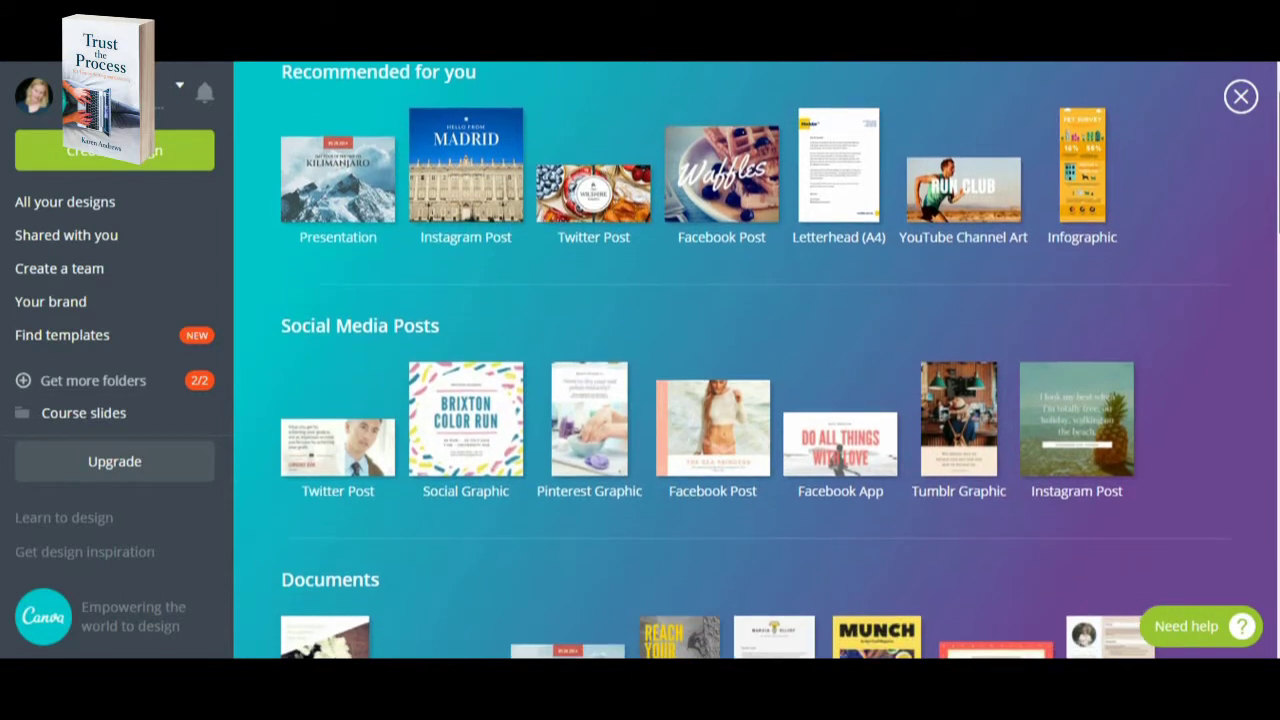
scroll(752, 360, "down", 1)
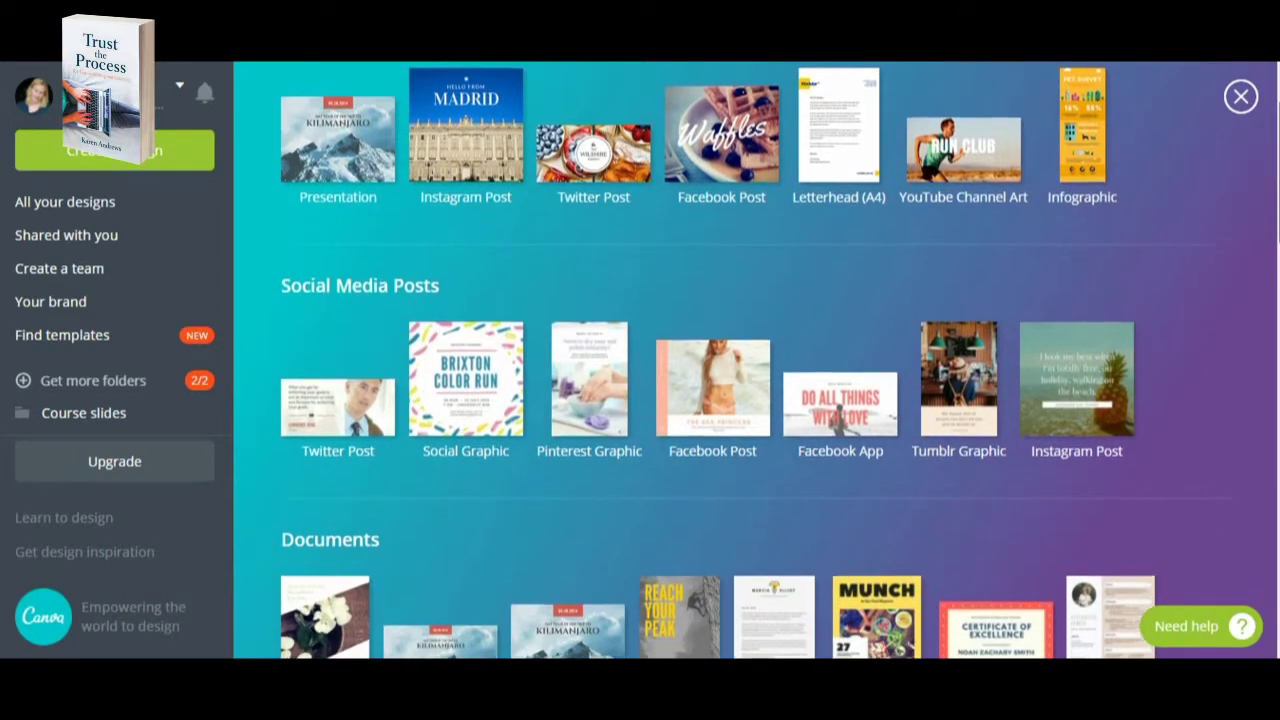
scroll(752, 360, "down", 1)
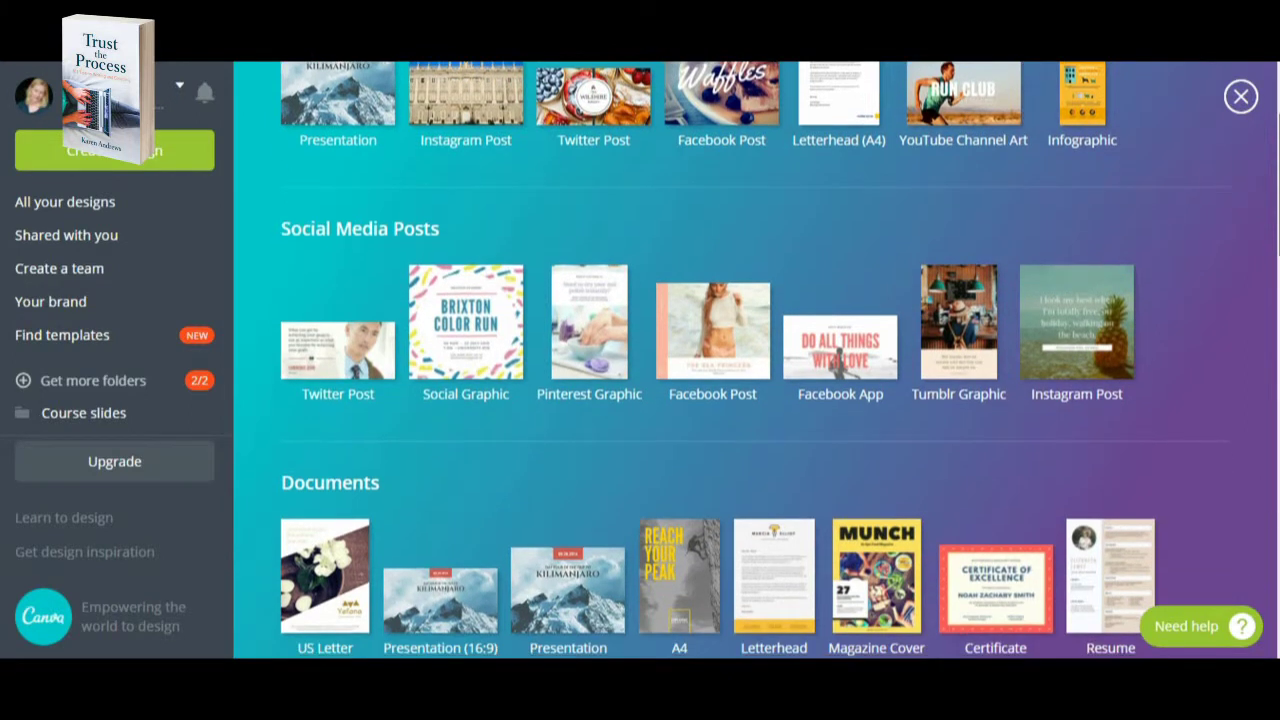
scroll(752, 360, "down", 1)
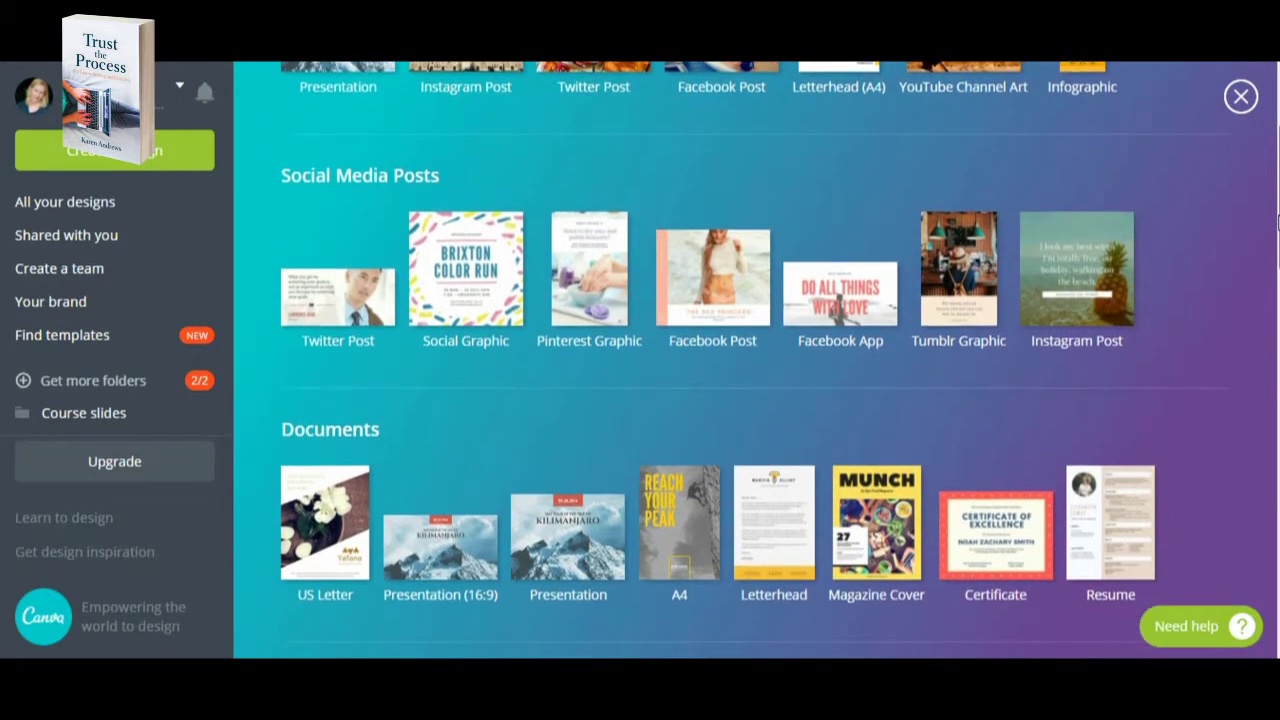
scroll(752, 360, "down", 1)
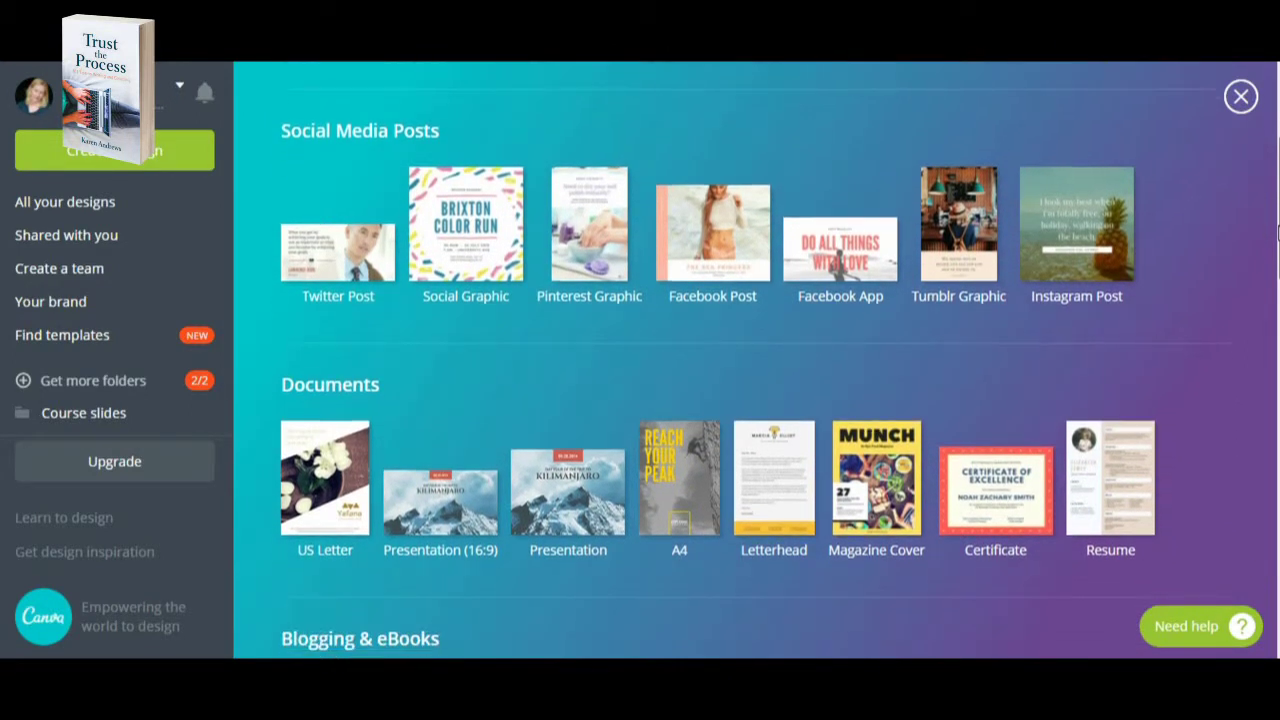
scroll(752, 360, "down", 1)
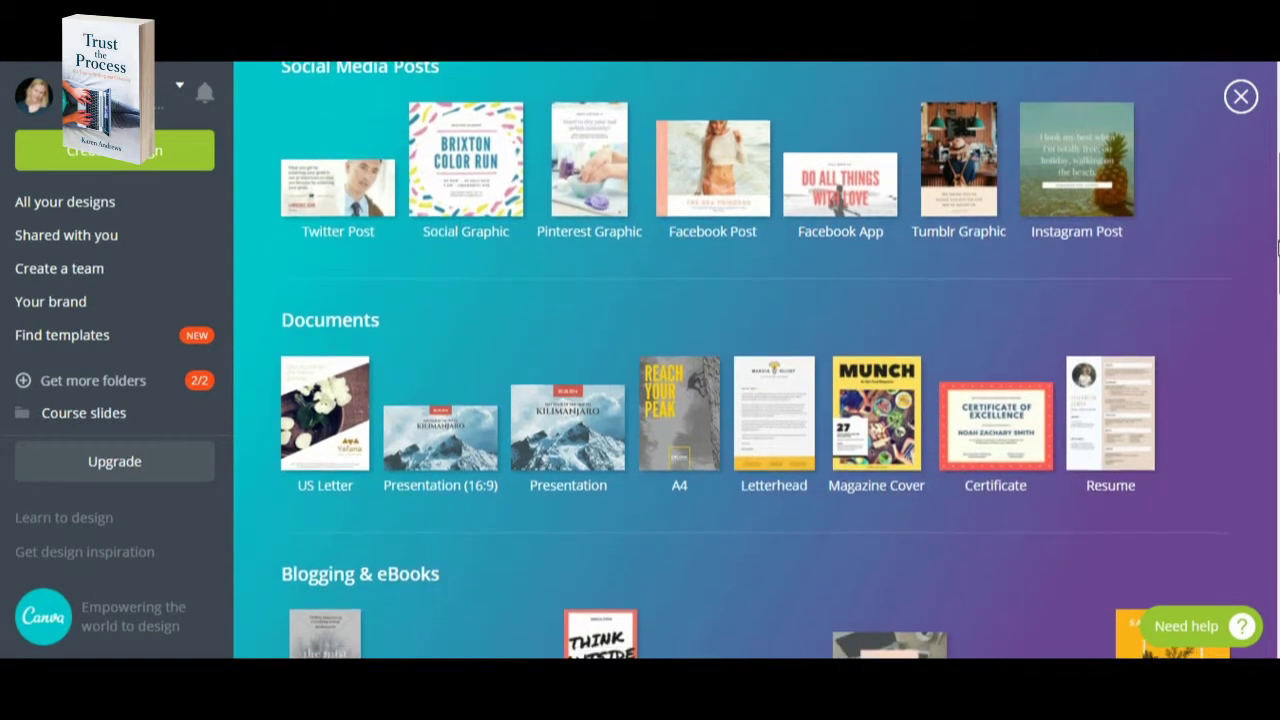
scroll(752, 360, "down", 1)
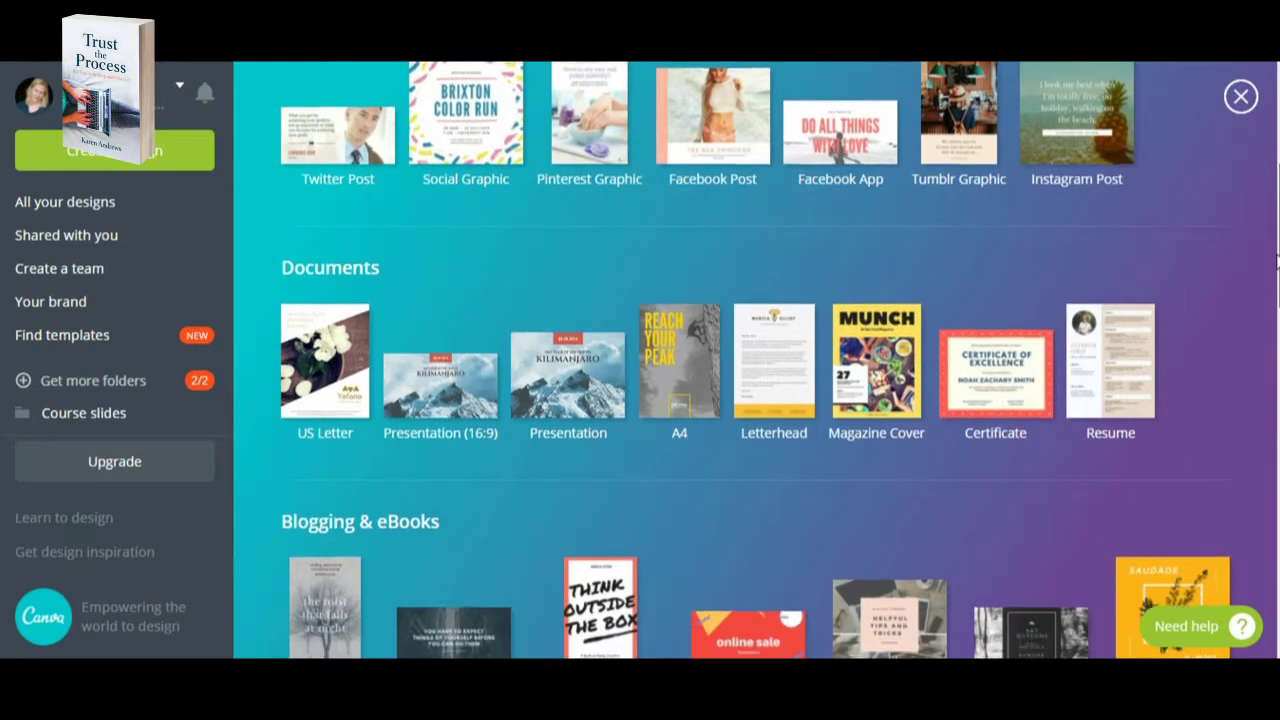
scroll(752, 360, "down", 1)
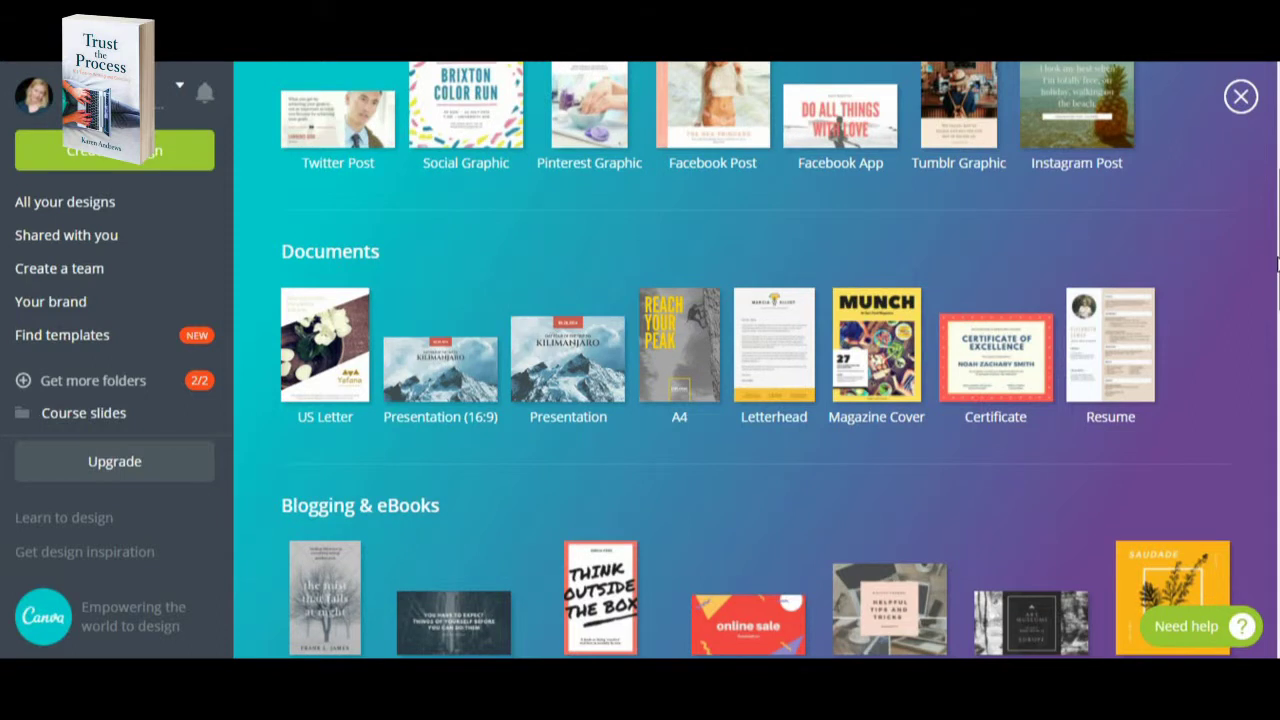
scroll(752, 360, "down", 2)
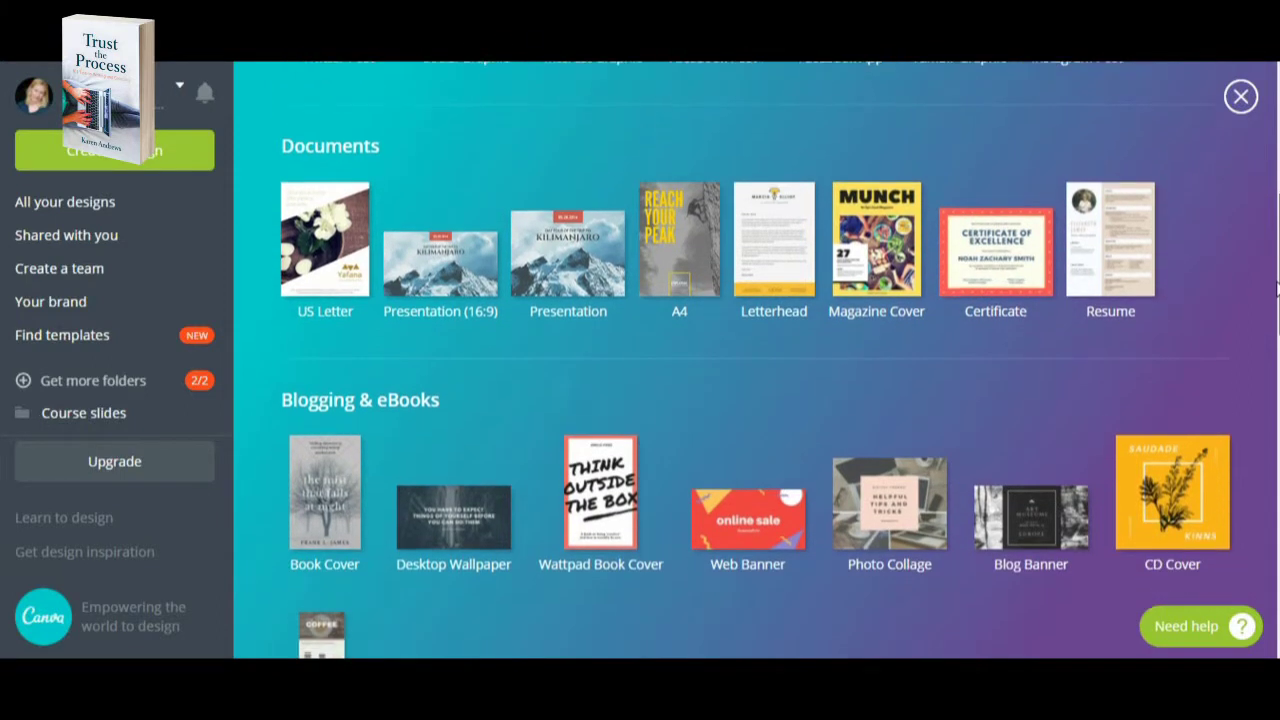
left_click_drag(1276, 288, 1276, 592)
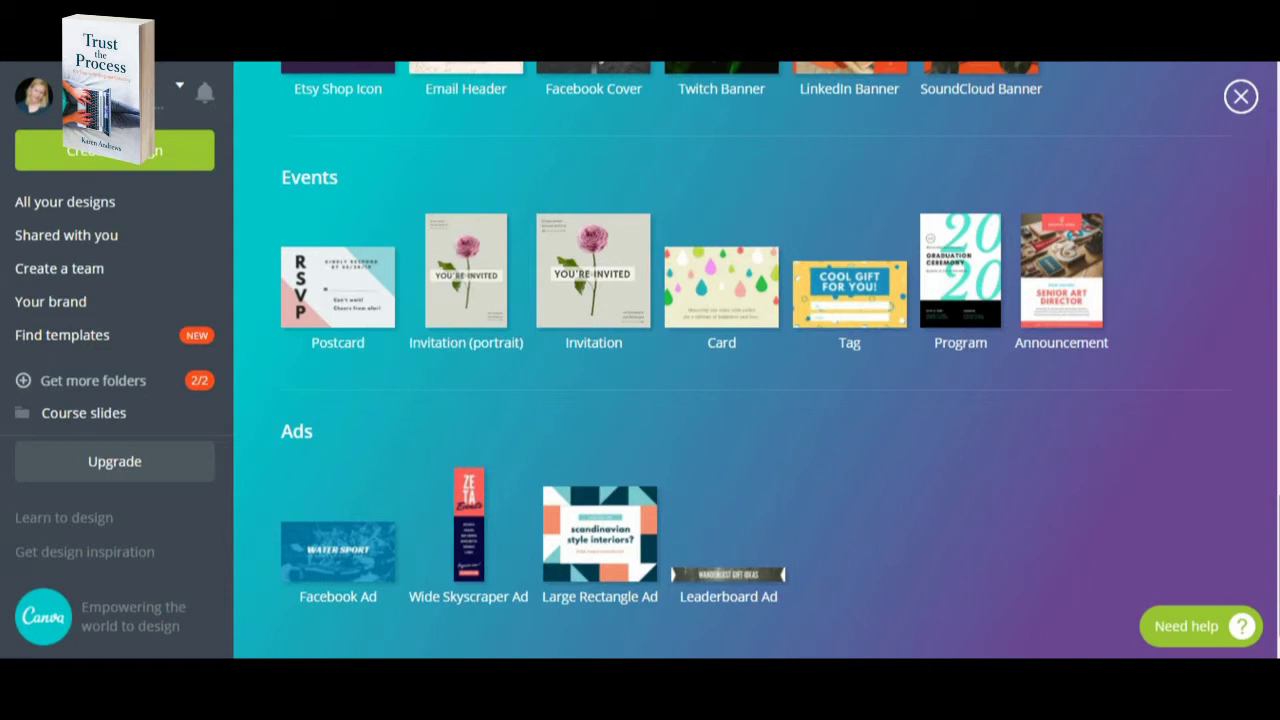
scroll(780, 347, "up", 6)
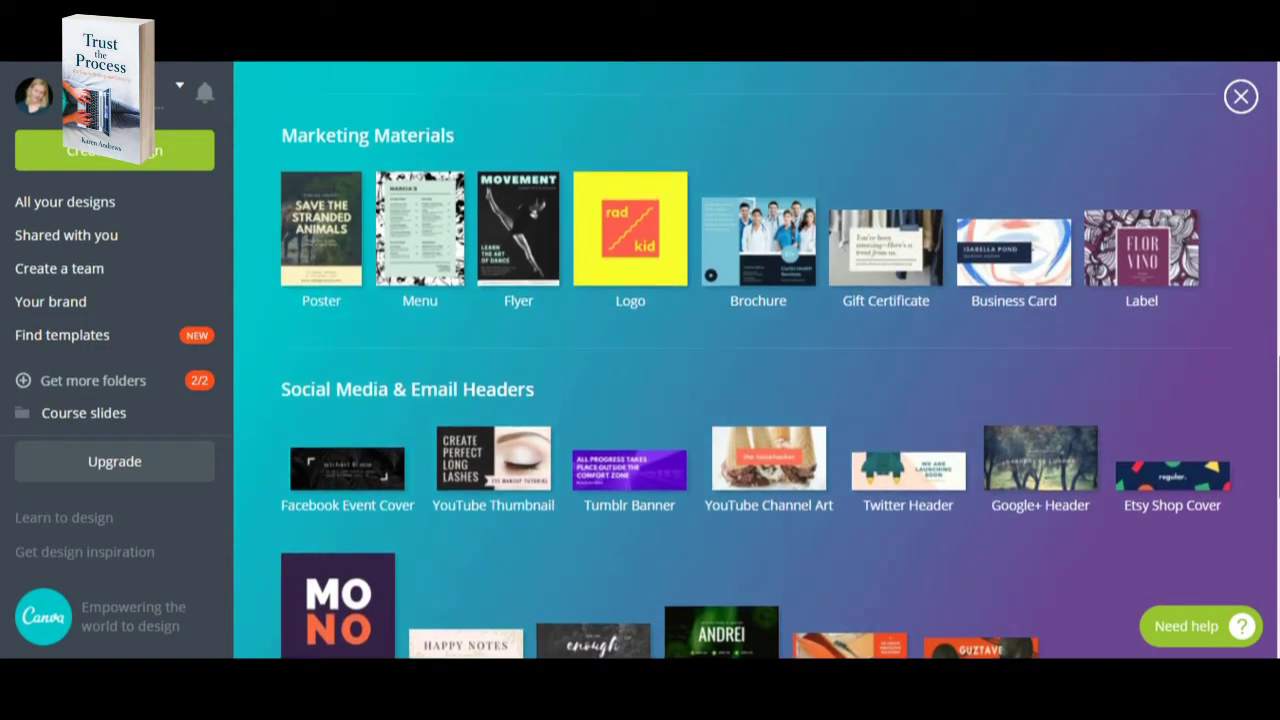
scroll(756, 360, "up", 6)
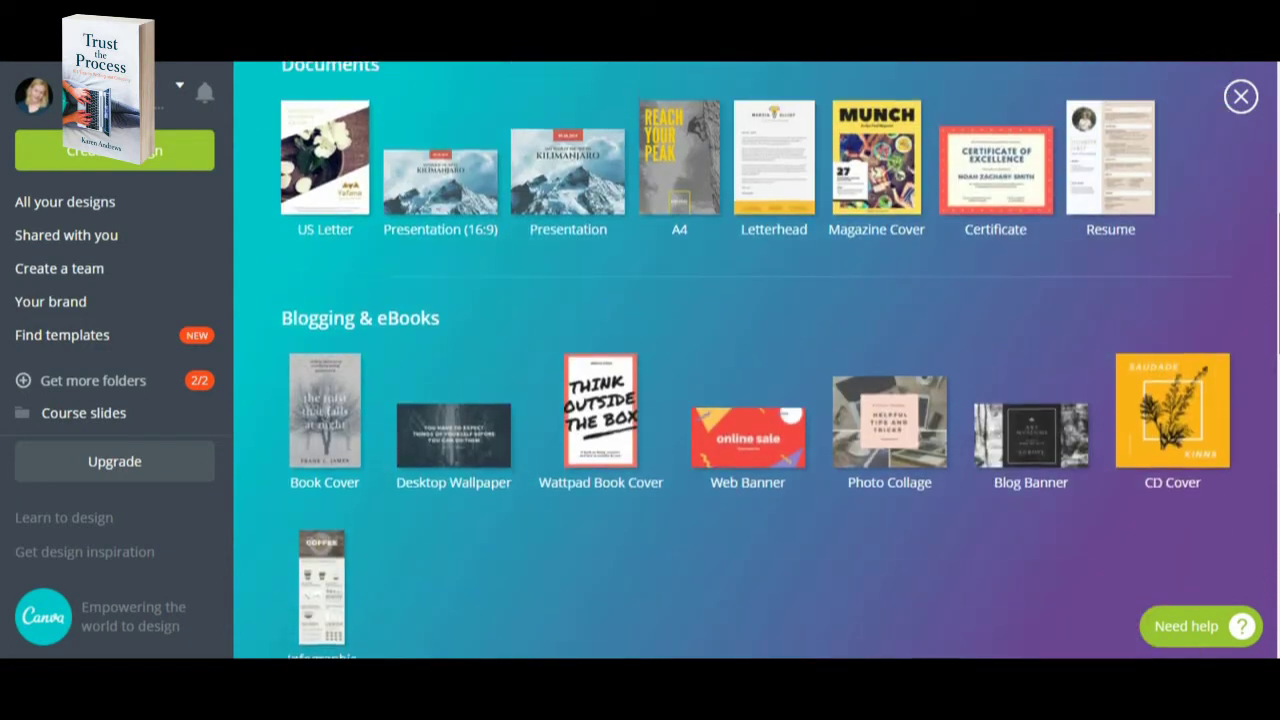
scroll(756, 360, "up", 2)
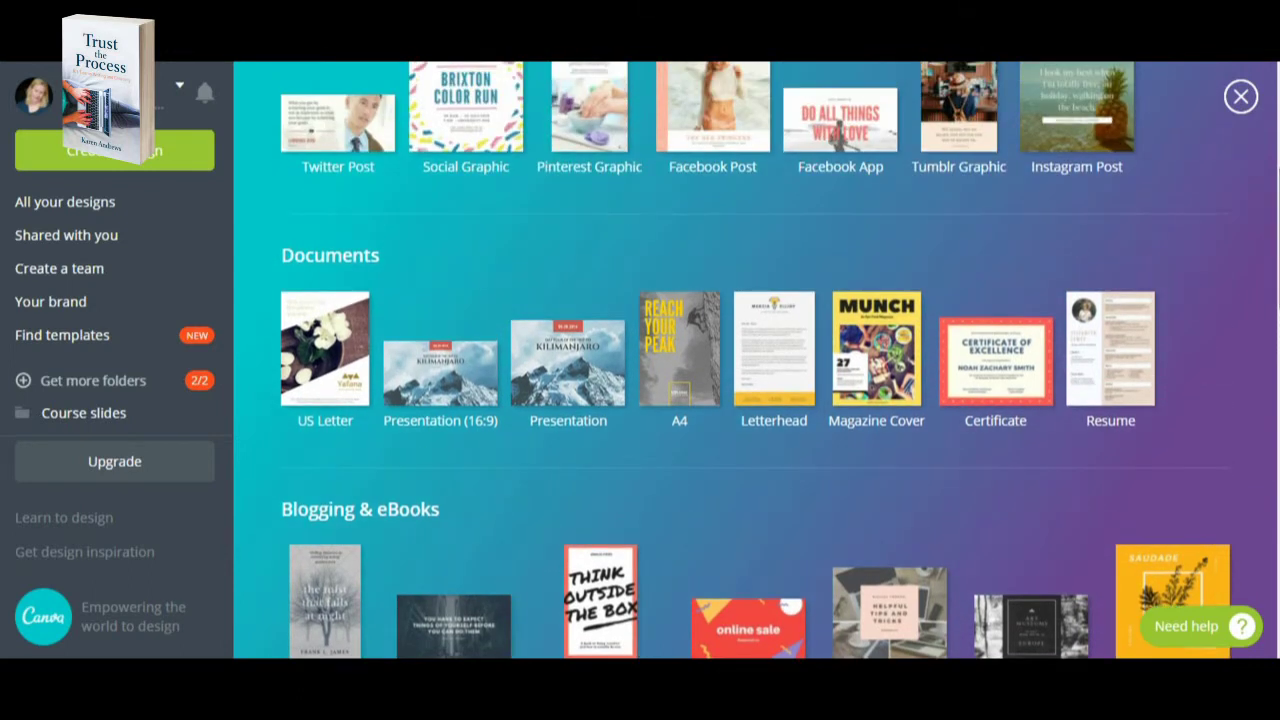
Create an A4 design and apply the free resume layout with a pale green sidebar and a round photo
left_click(1130, 308)
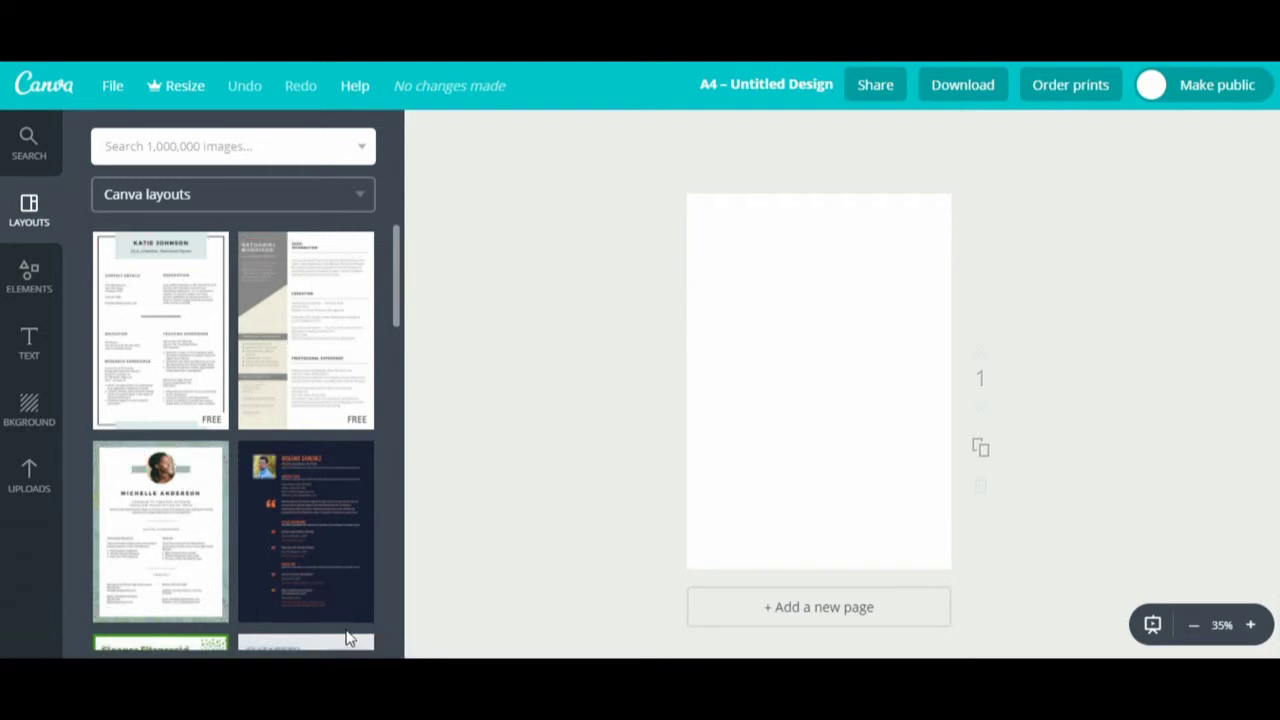
left_click_drag(395, 300, 397, 366)
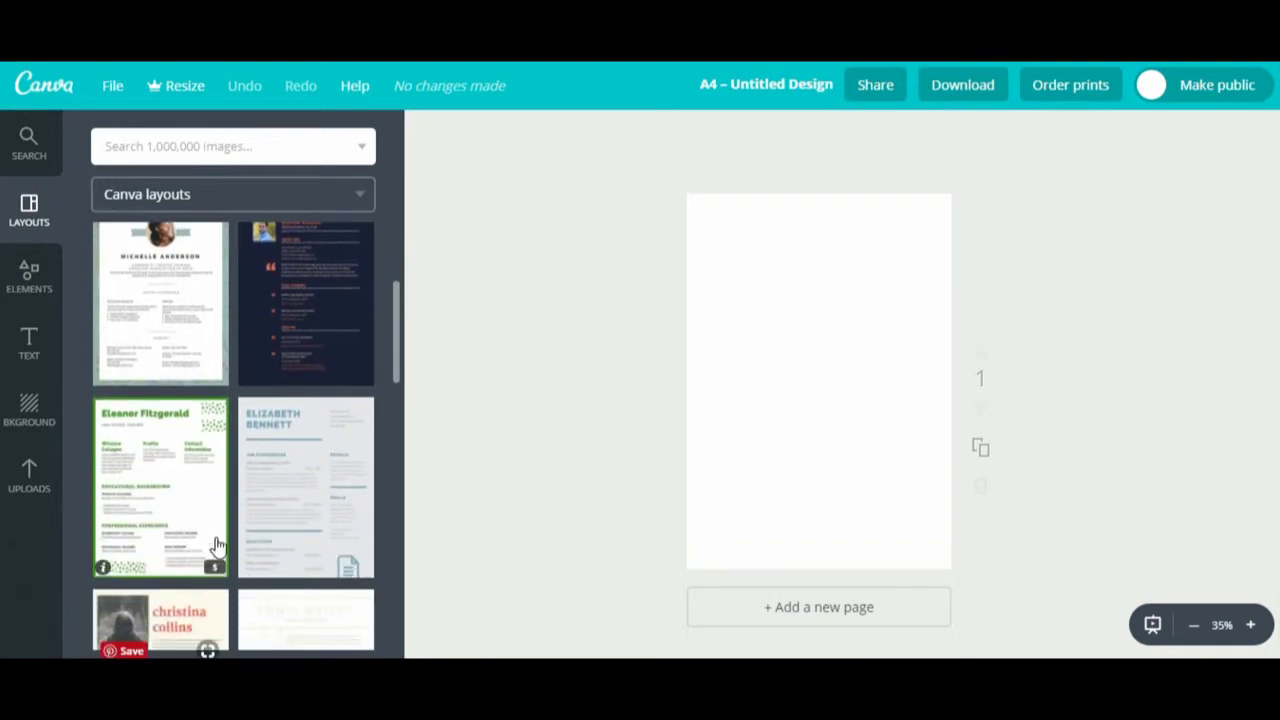
left_click_drag(394, 366, 406, 486)
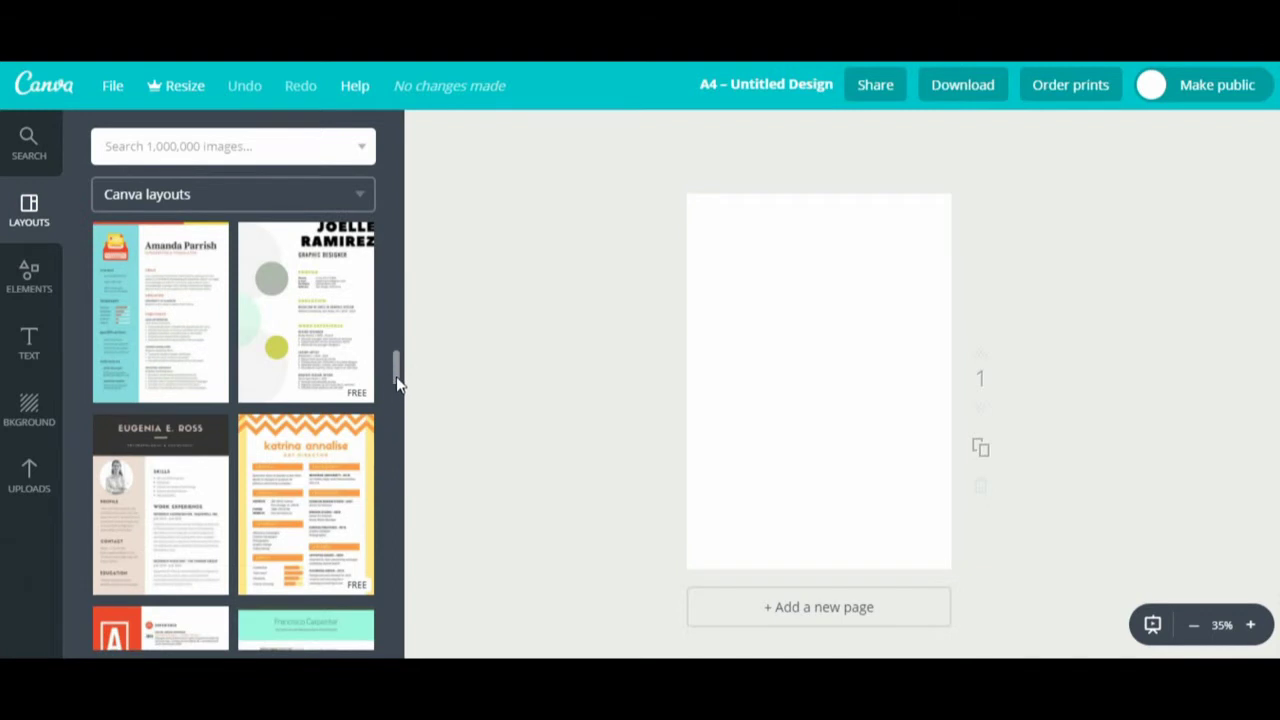
left_click_drag(397, 383, 398, 236)
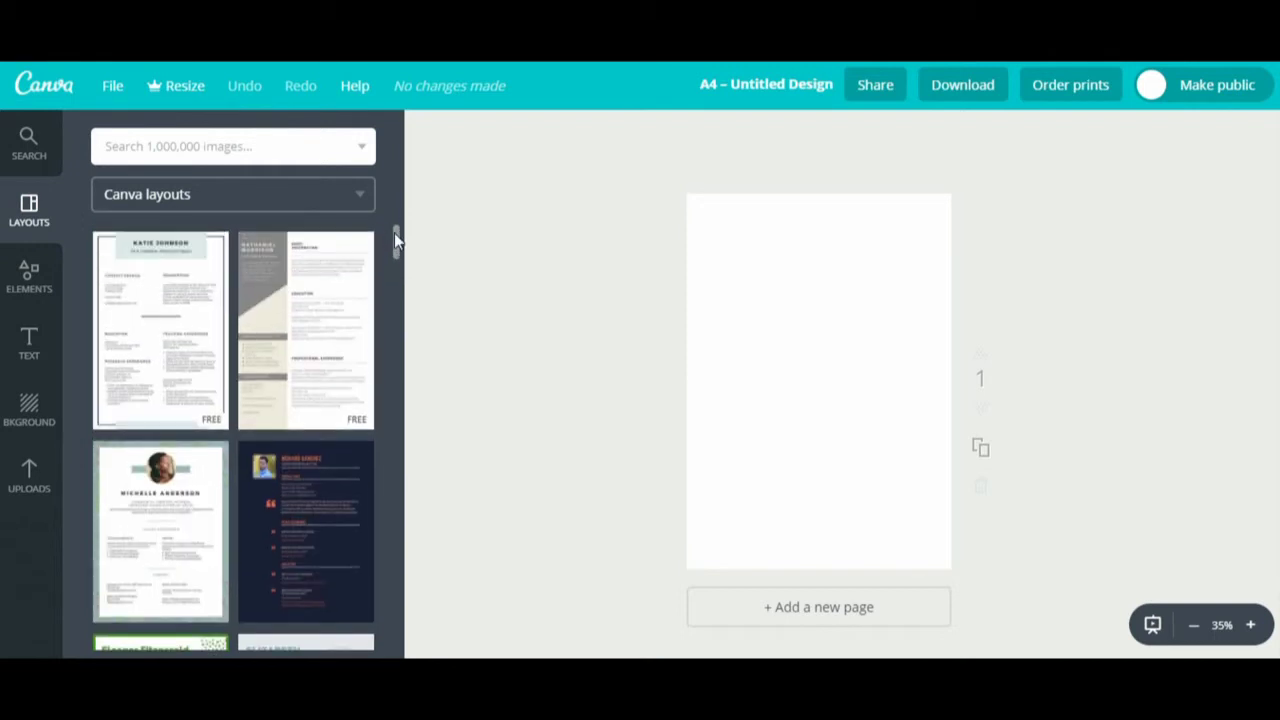
left_click_drag(395, 238, 394, 400)
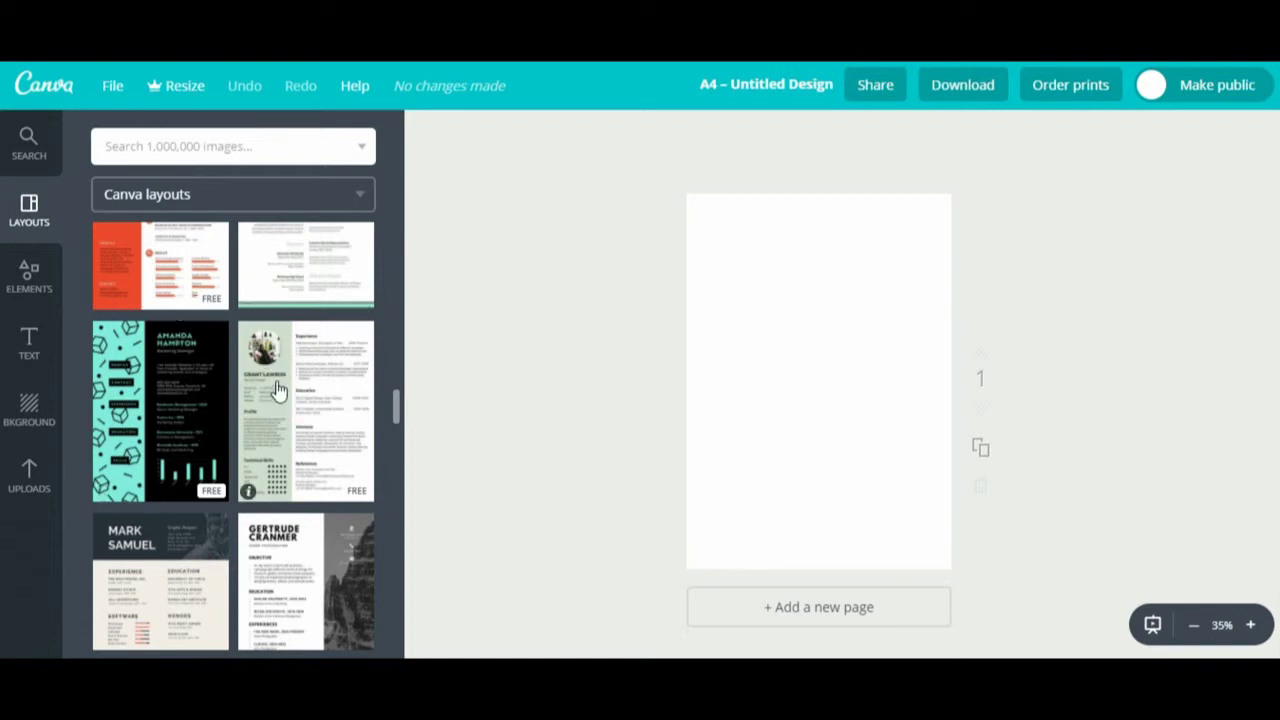
left_click(296, 440)
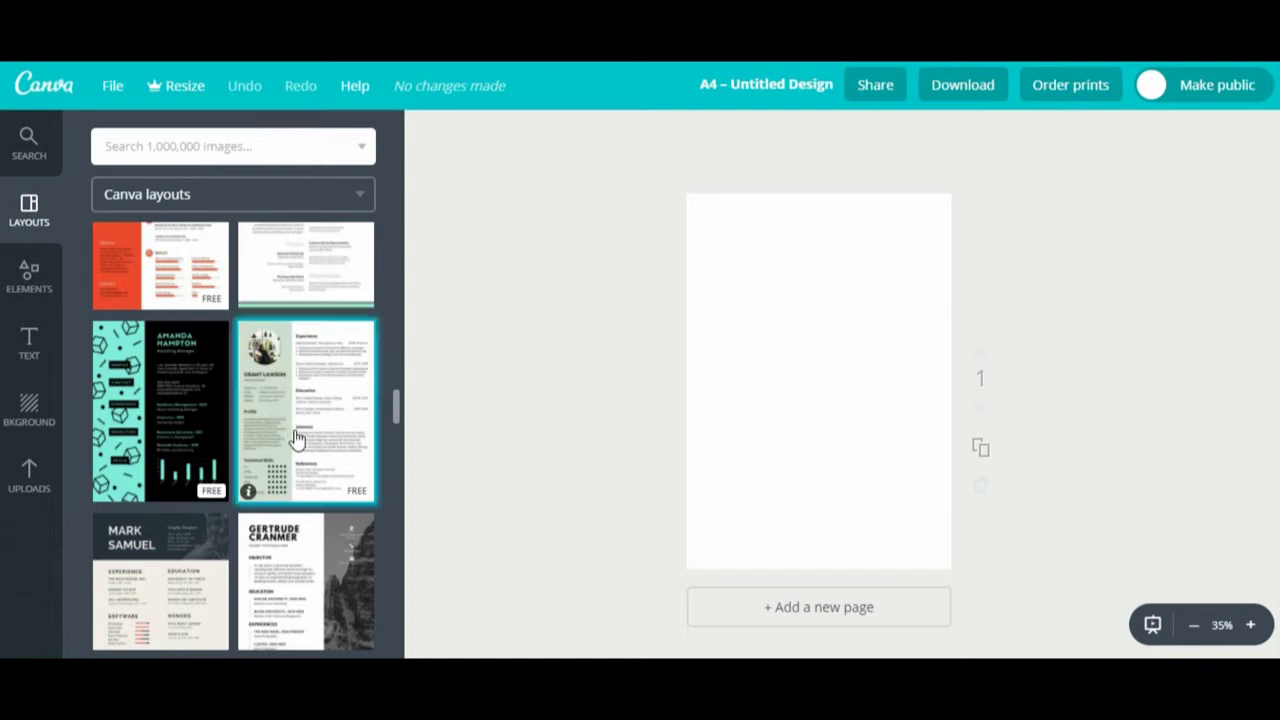
left_click_drag(296, 440, 740, 391)
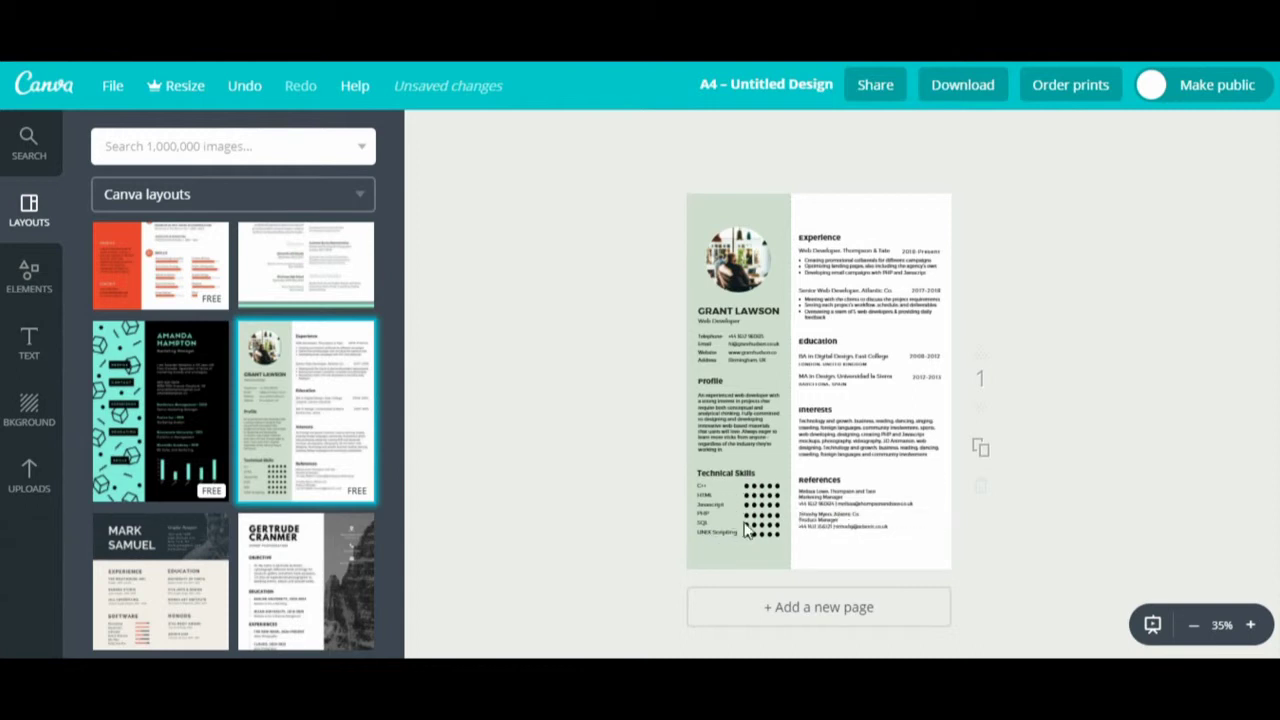
Replace the sidebar's "Technical Skills" heading with "Social Media"
left_click(728, 477)
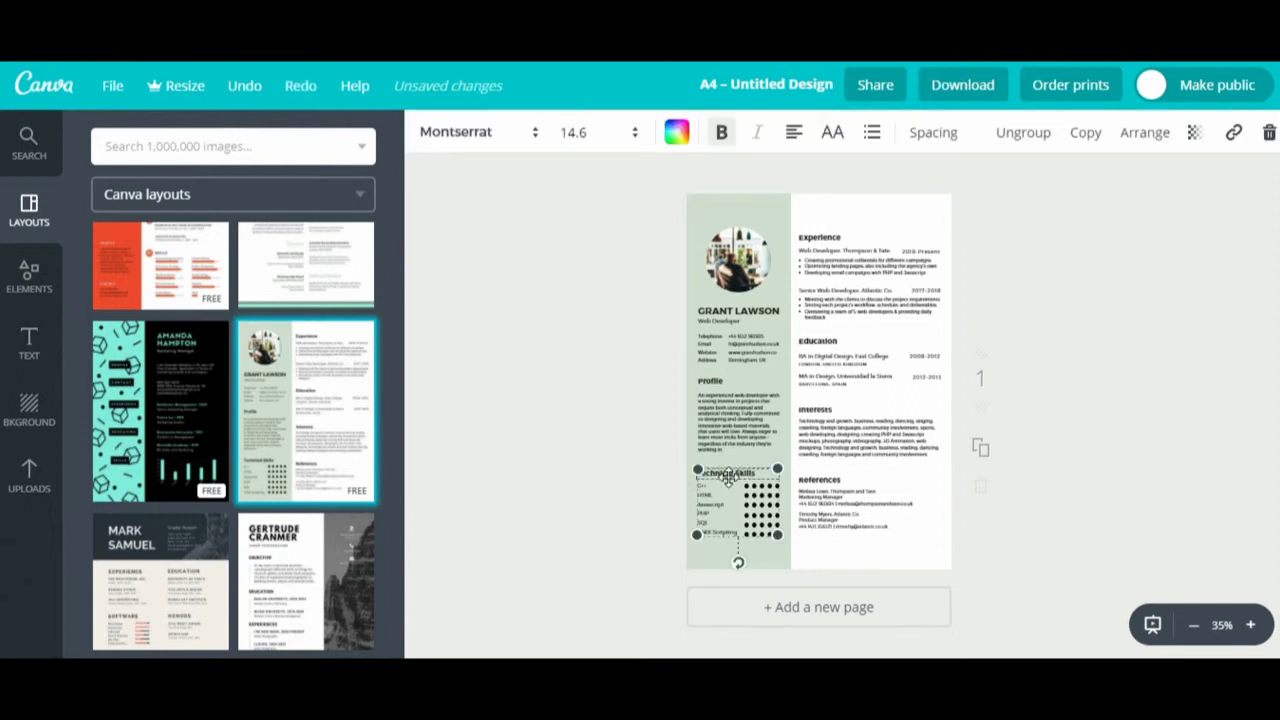
key("ctrl+a")
key("BackSpace")
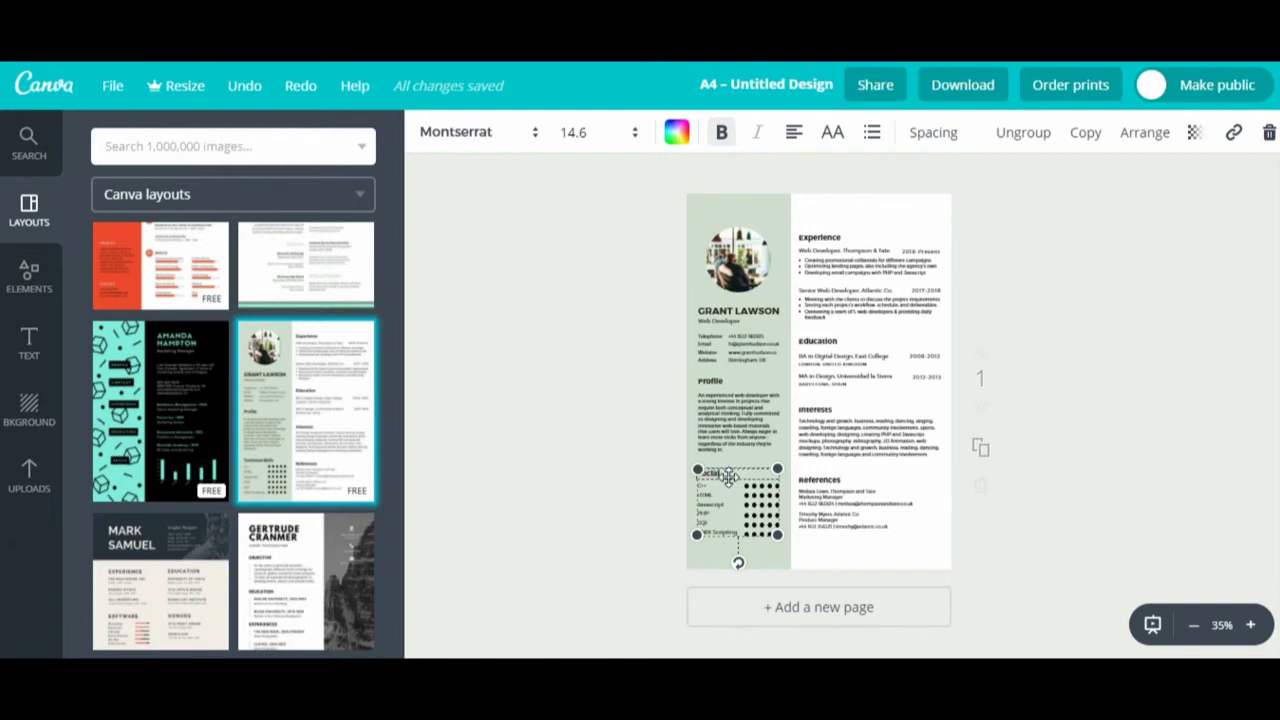
Replace the "Interests" heading with "Page views etc."
left_click(862, 421)
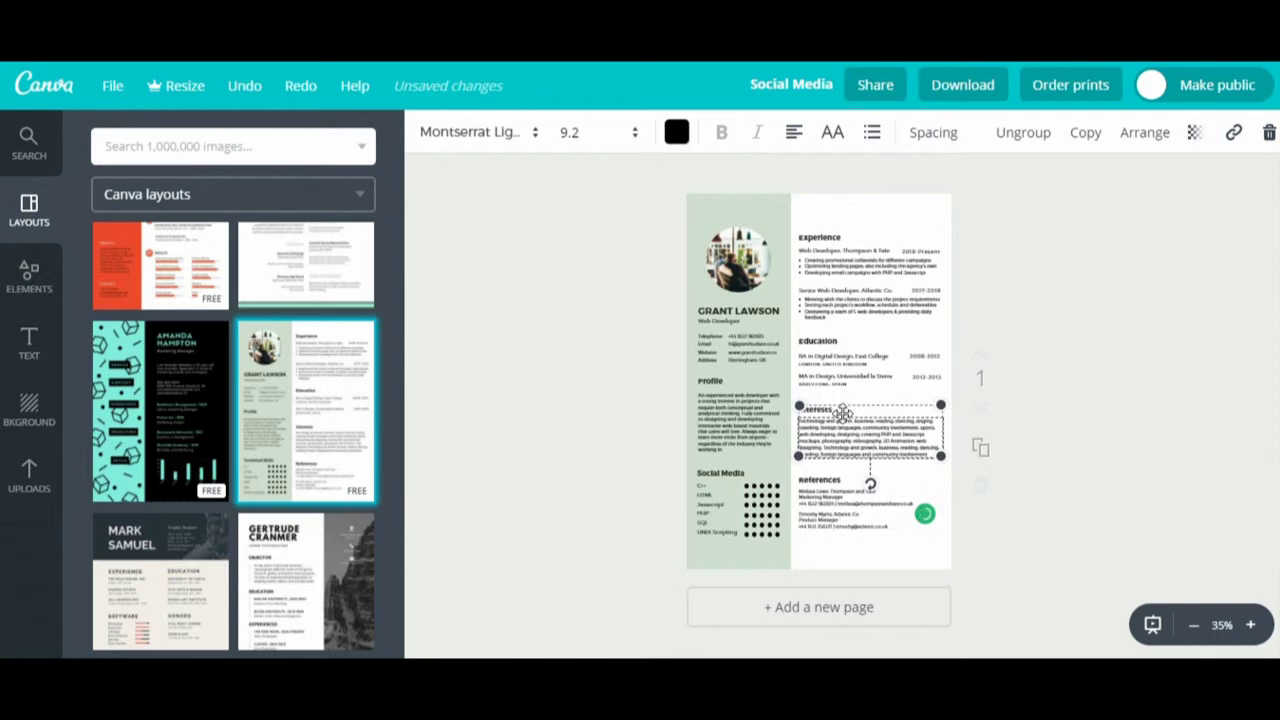
left_click(858, 408)
left_click_drag(858, 408, 808, 404)
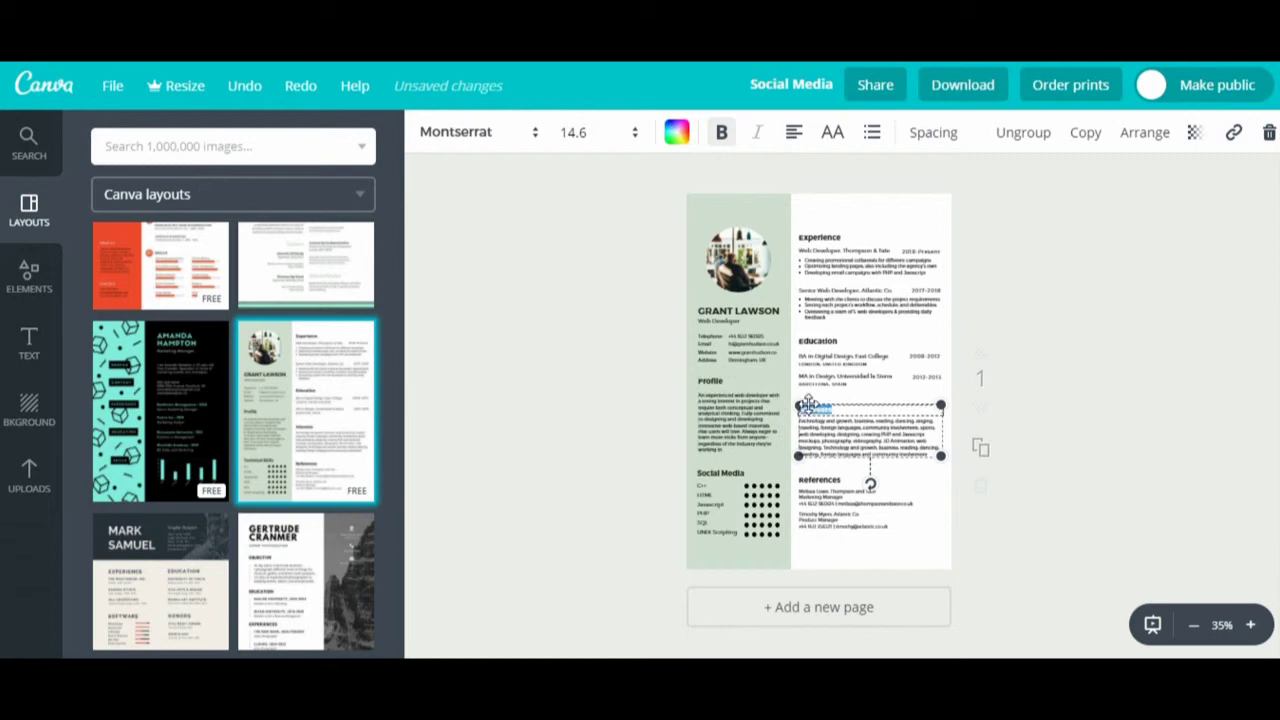
type("Ho")
Replace the "References" heading with "T & Cs" and deselect the text
left_click(812, 480)
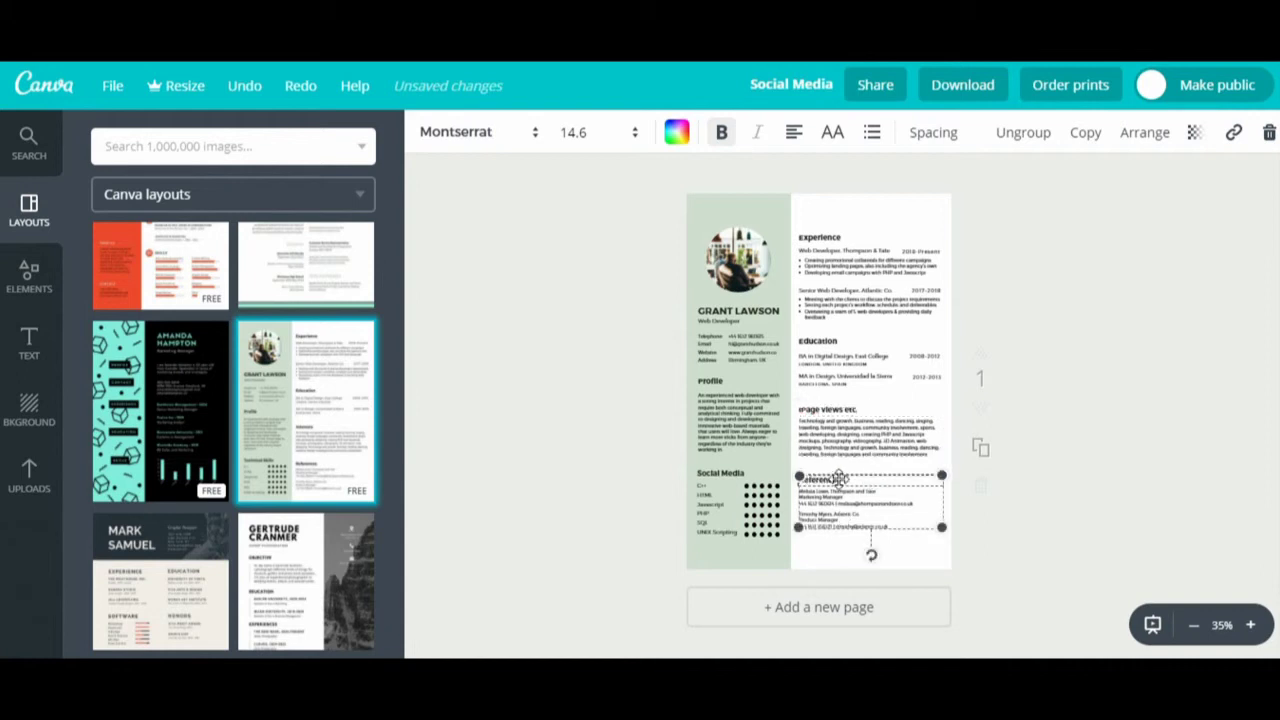
double_click(840, 481)
key("BackSpace")
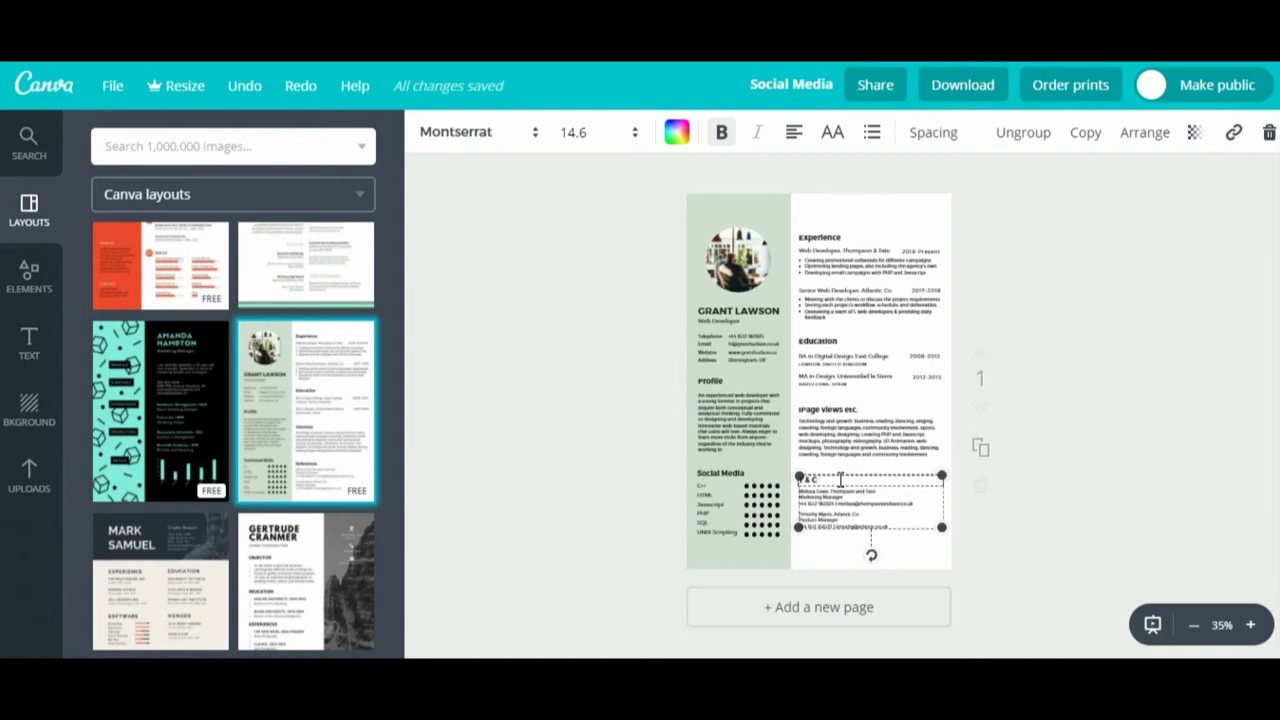
left_click(1020, 488)
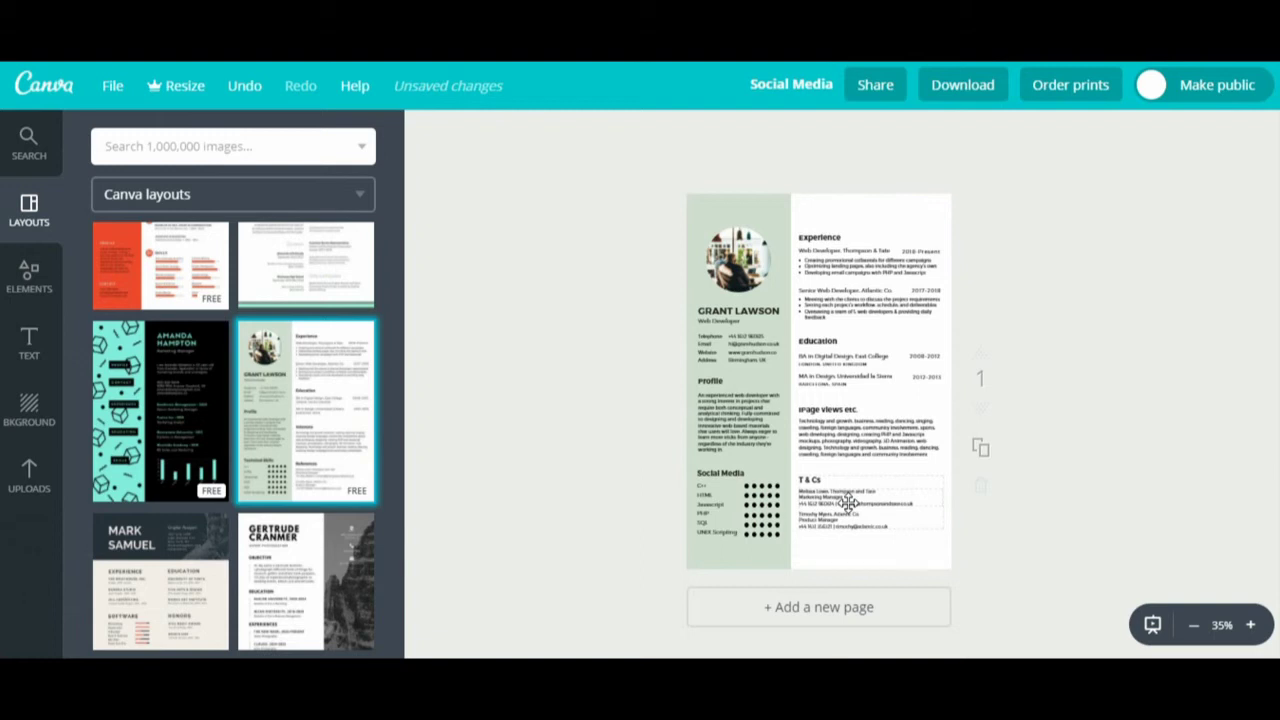
Replace the paragraph under the sidebar's "Profile" heading with "ABOUT ME"
left_click(726, 406)
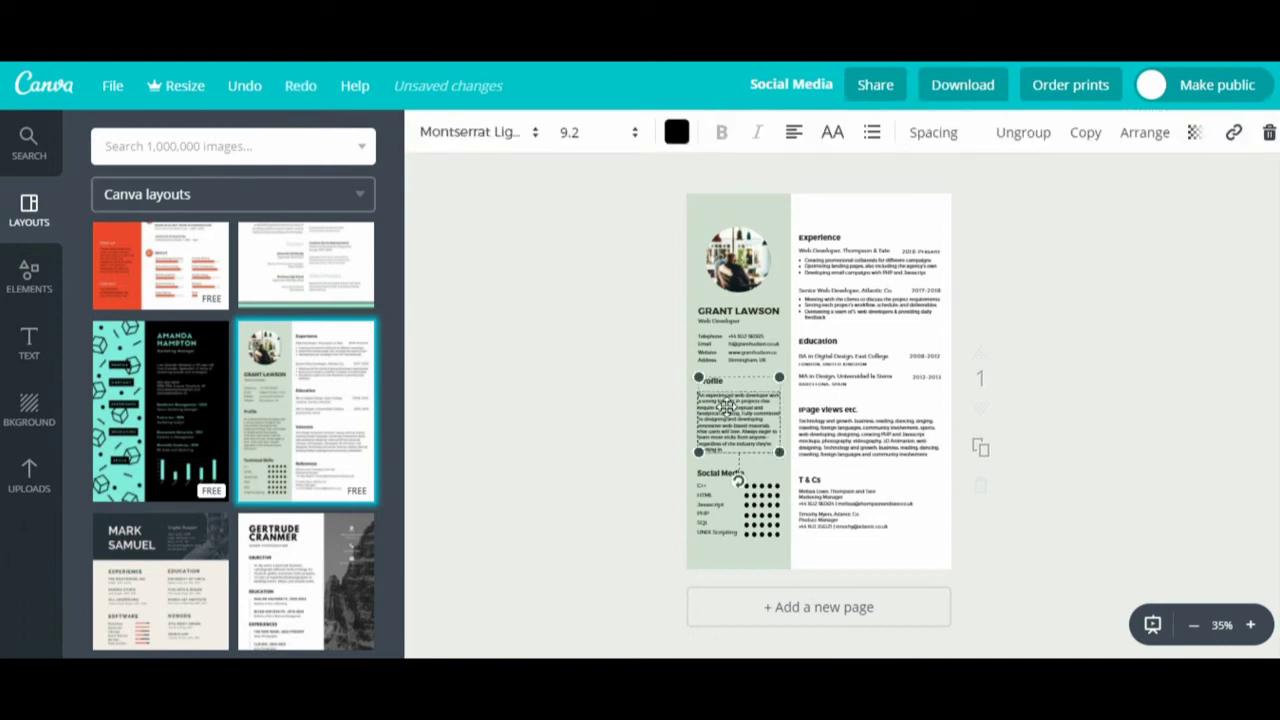
left_click_drag(738, 452, 688, 380)
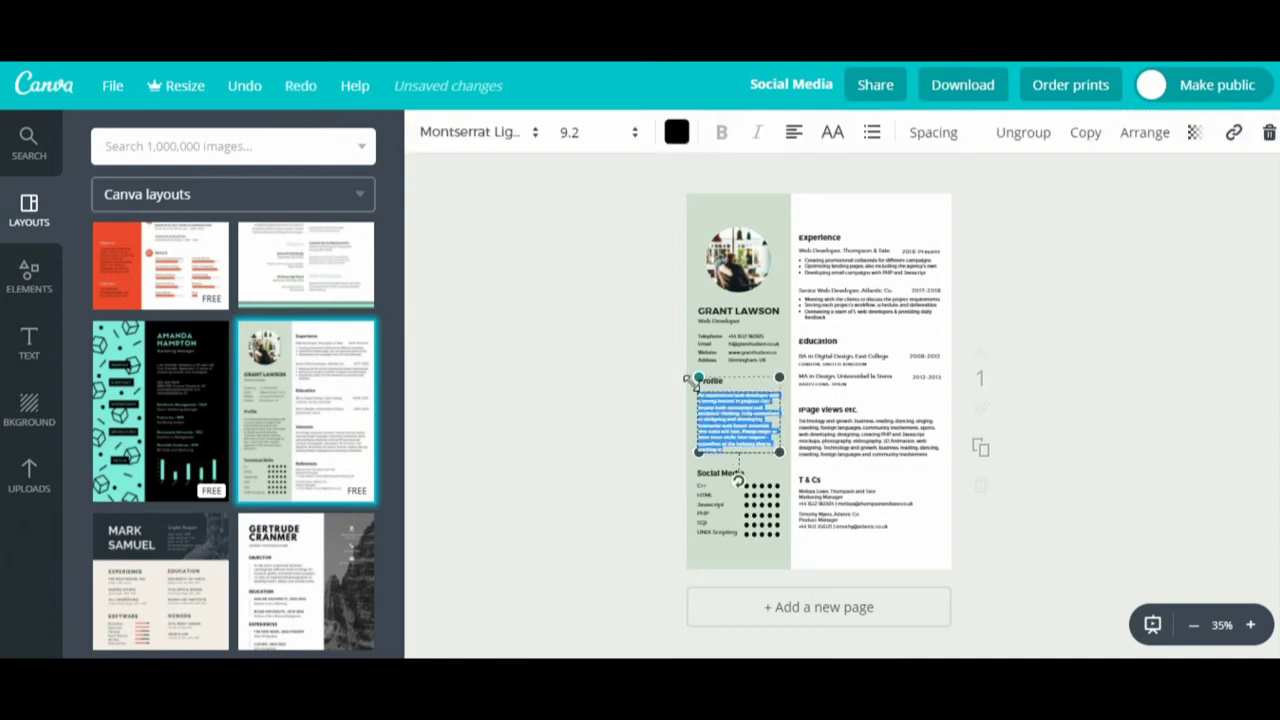
key("BackSpace")
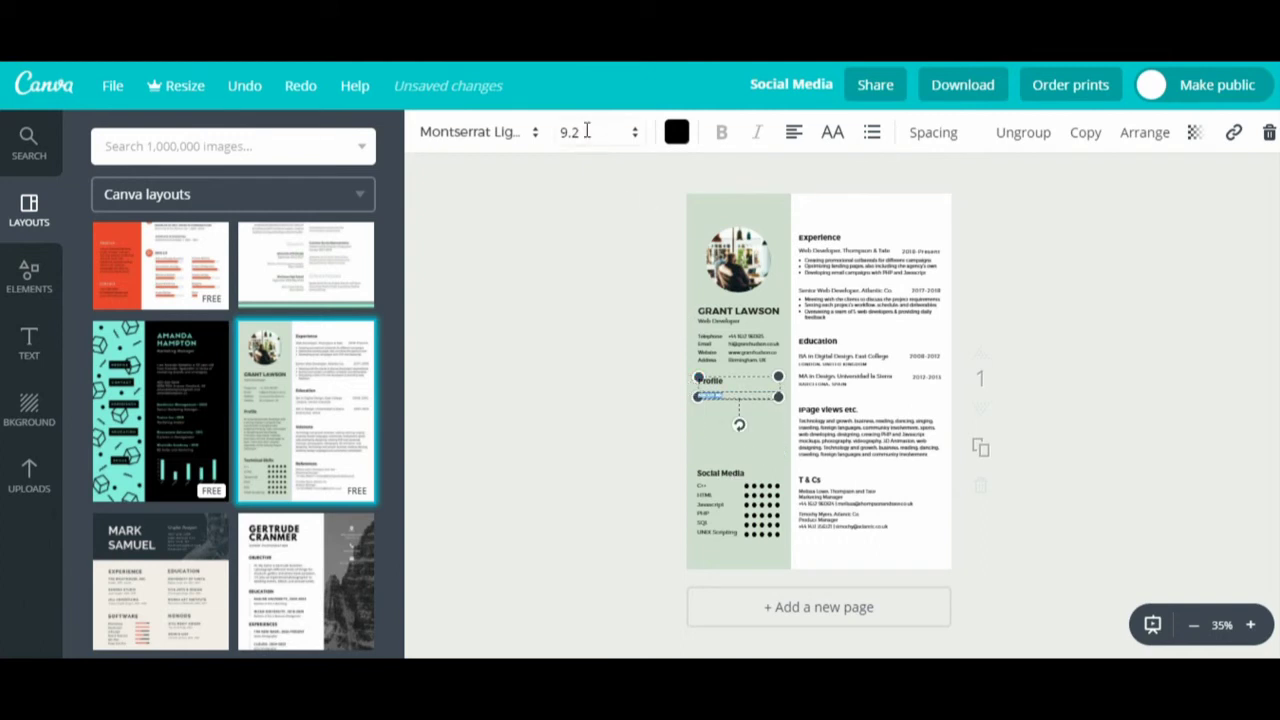
Enlarge the "ABOUT ME" text, trying font size 48 and settling on 28
left_click(588, 133)
left_click_drag(620, 232, 620, 366)
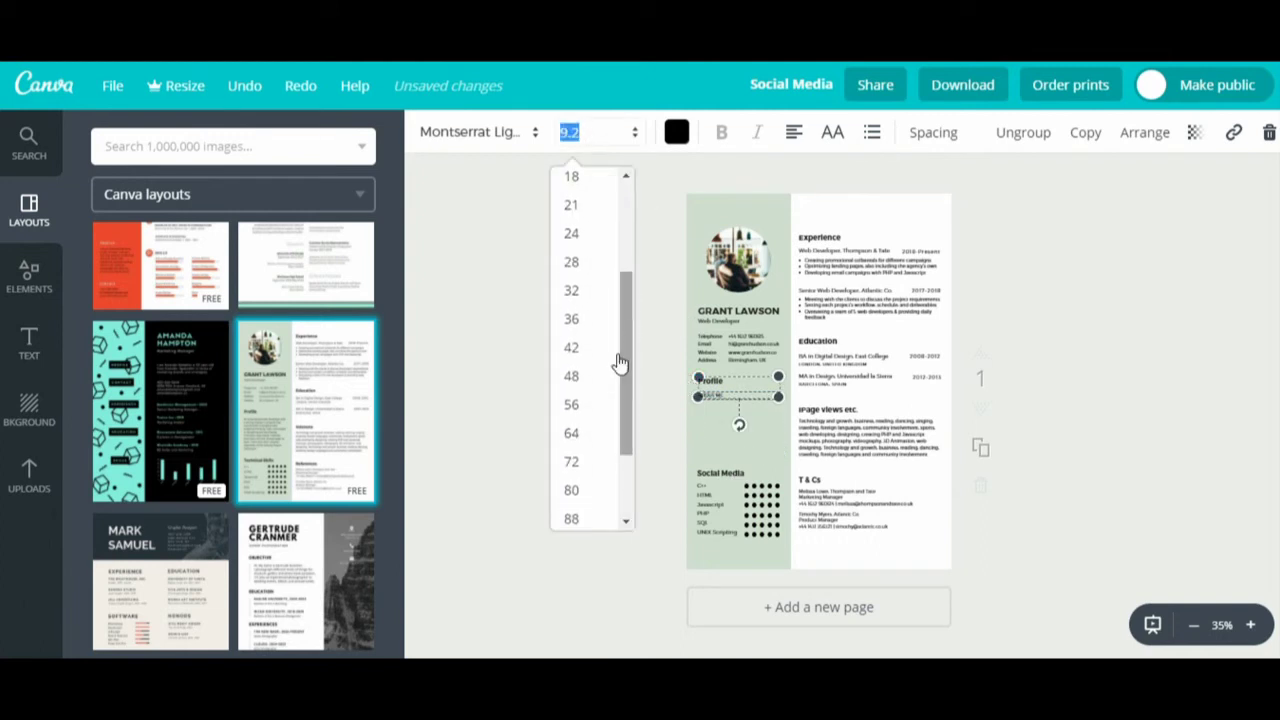
left_click(580, 376)
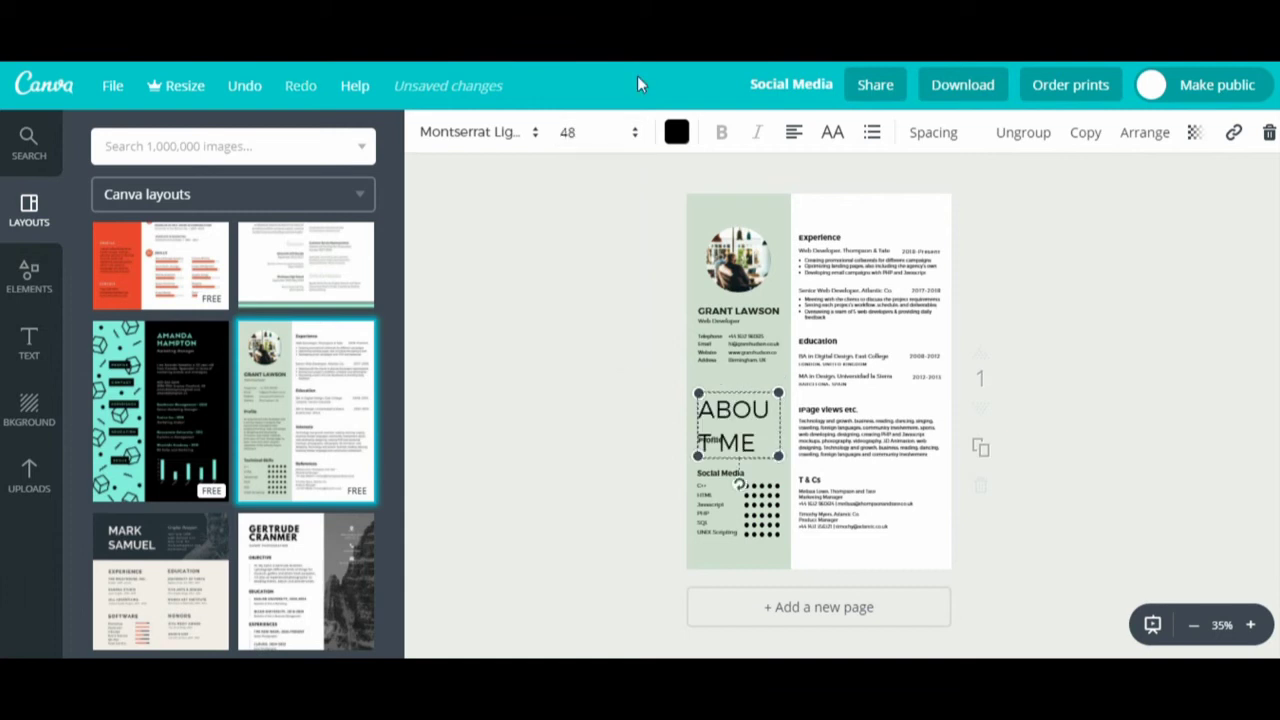
left_click(631, 131)
left_click(573, 265)
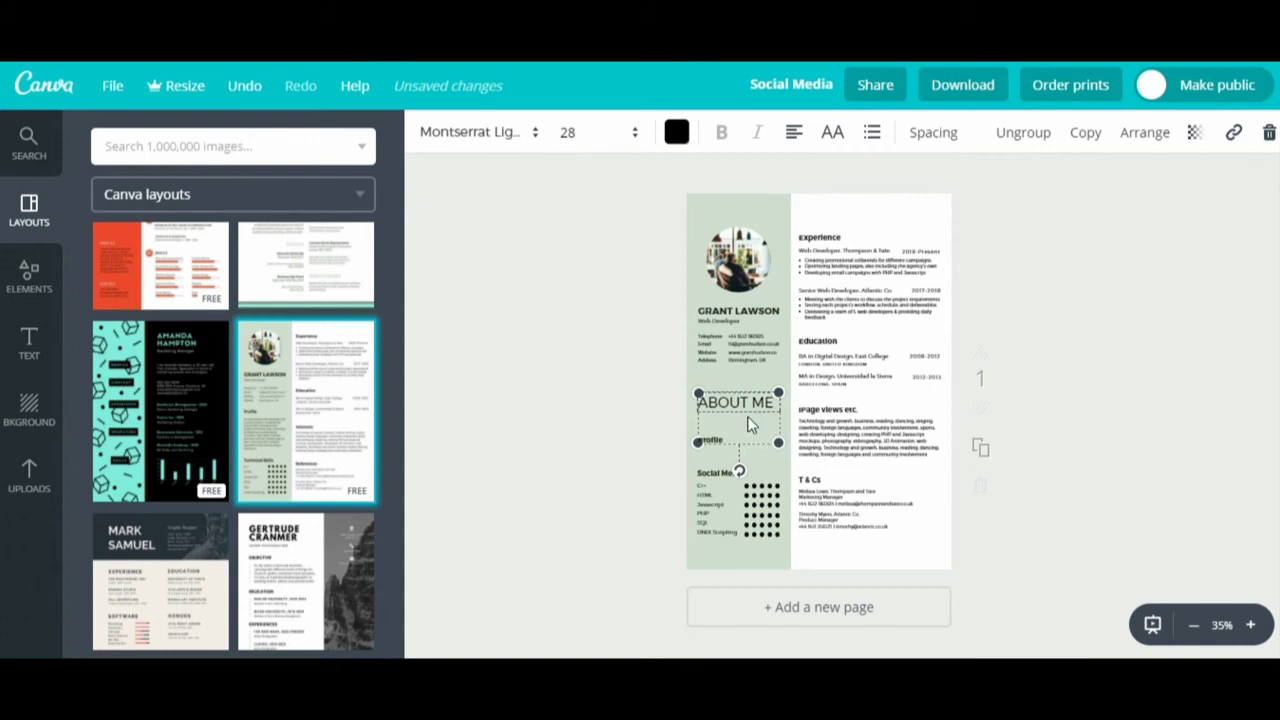
Delete the "ABOUT ME" text group from the sidebar
left_click_drag(752, 418, 752, 416)
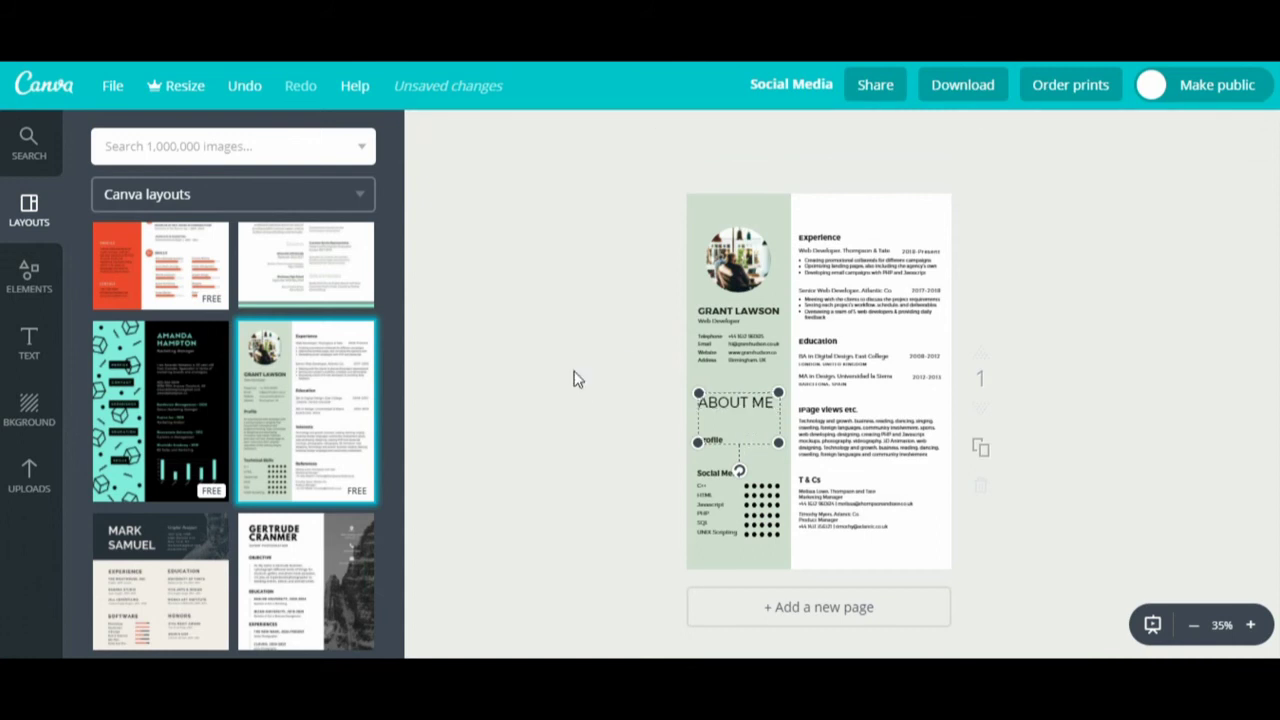
left_click(706, 408)
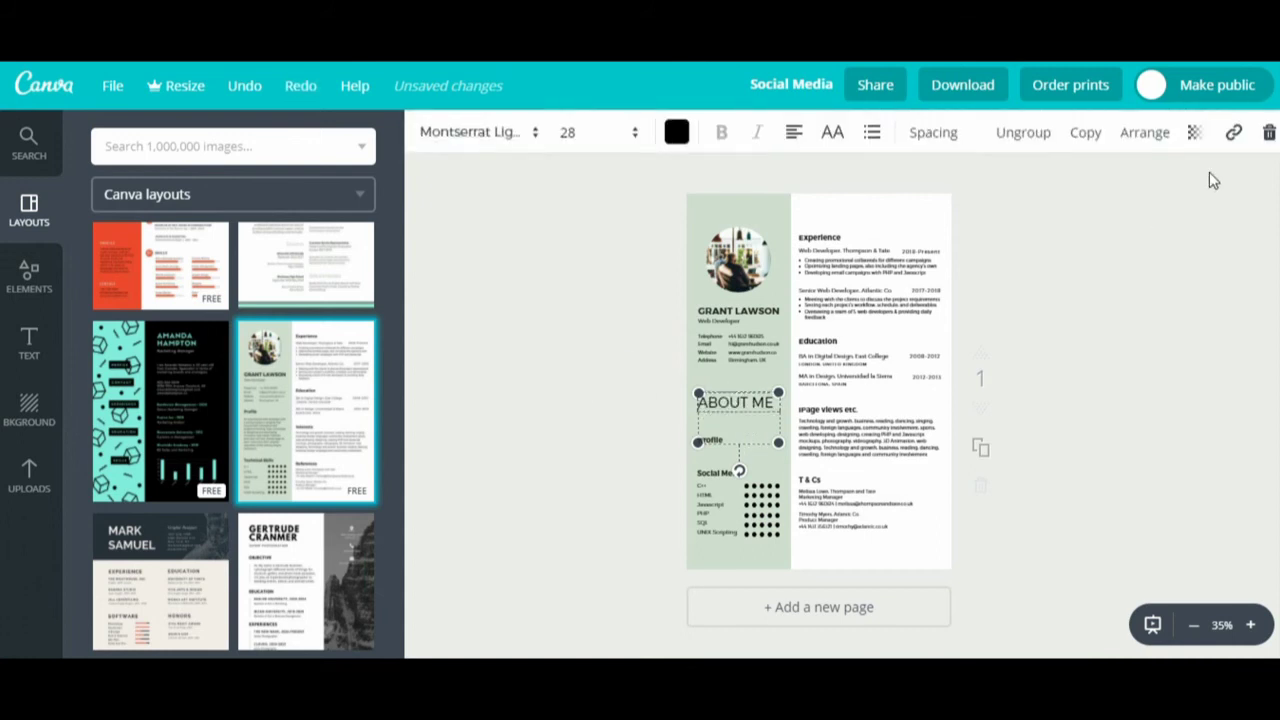
left_click(1266, 134)
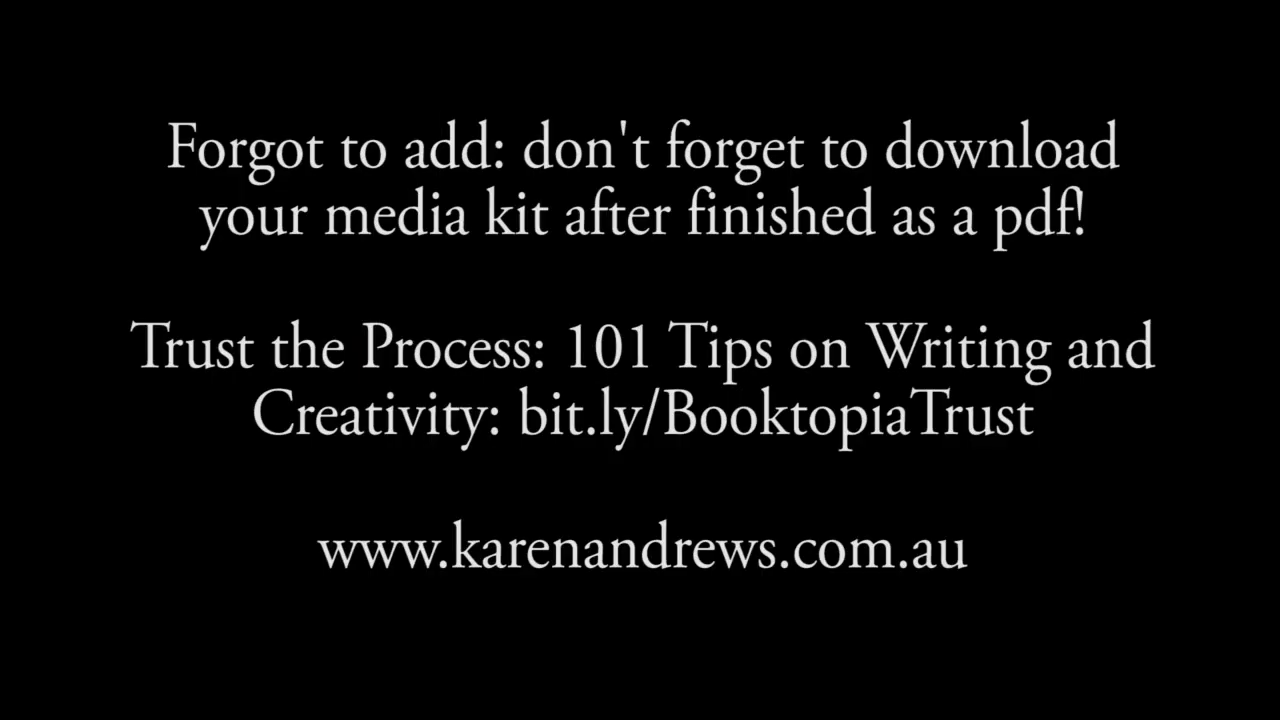